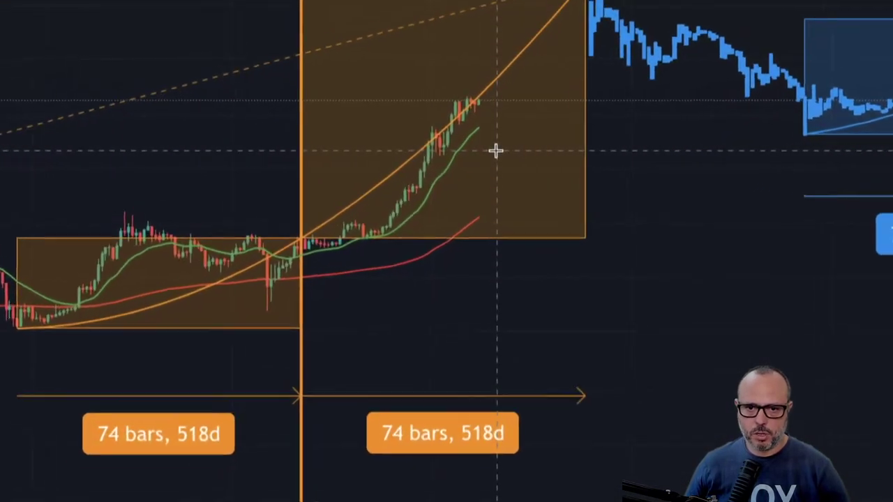
- Examine the latest weekly candles against the growth curve and moving averages in the 2020–2021 cycle box
click(488, 123)
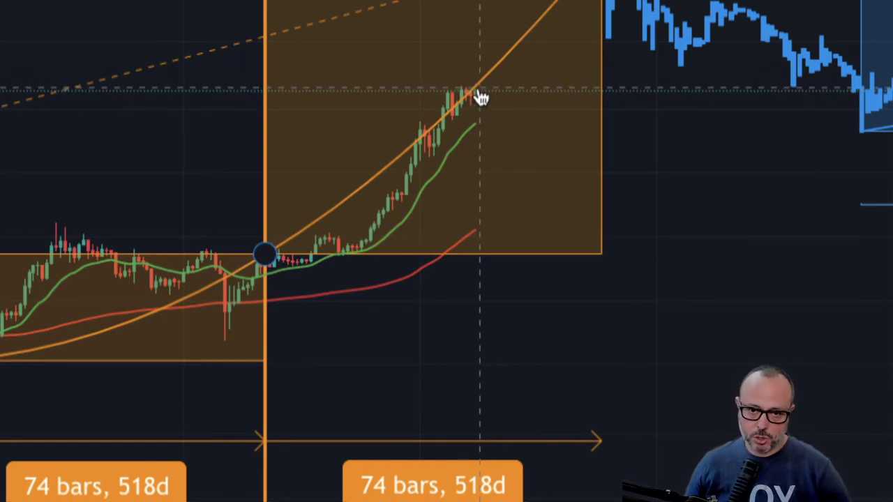
mouse_move(494, 130)
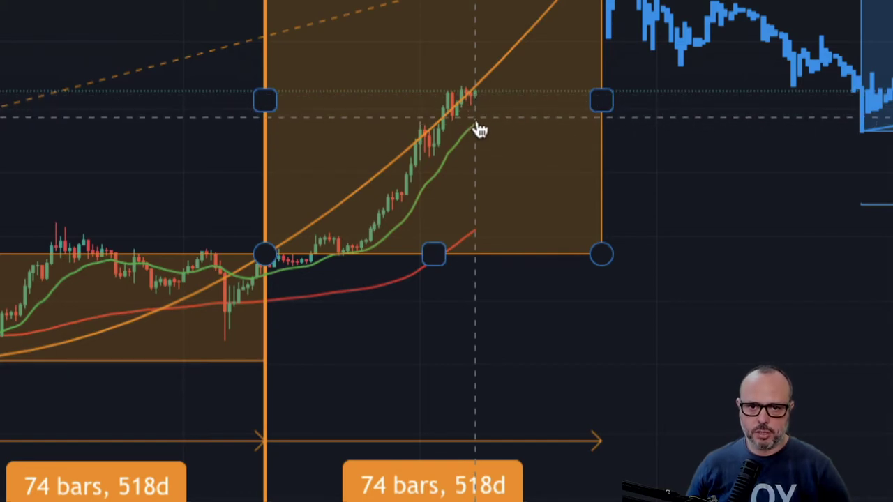
click(479, 175)
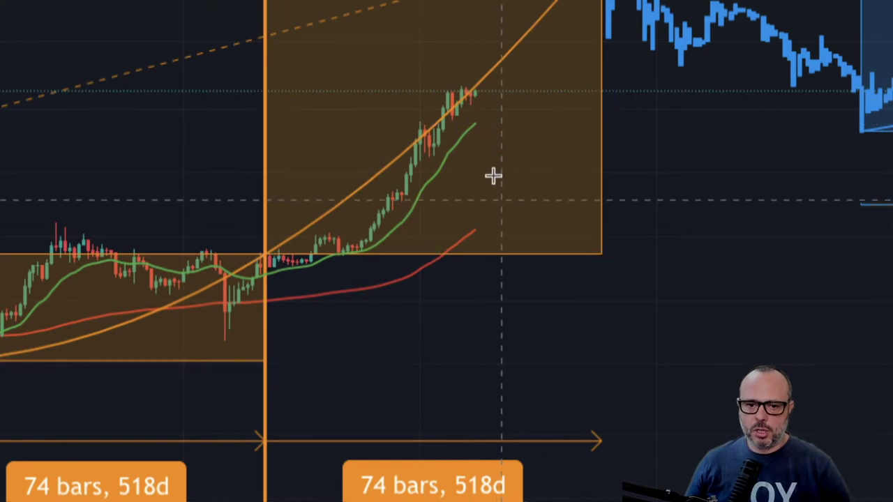
click(486, 120)
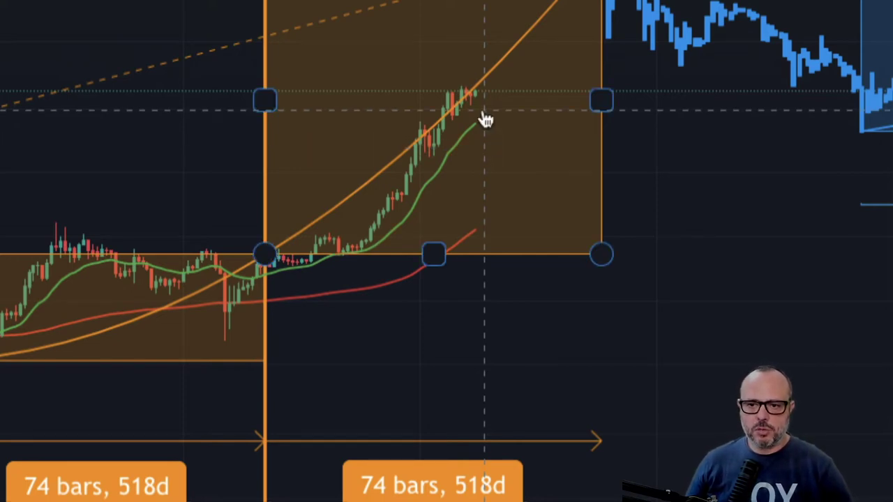
click(480, 97)
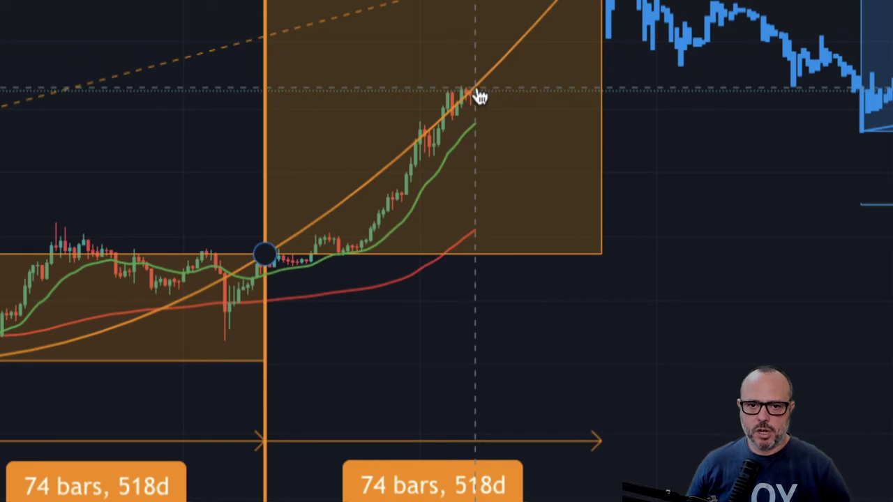
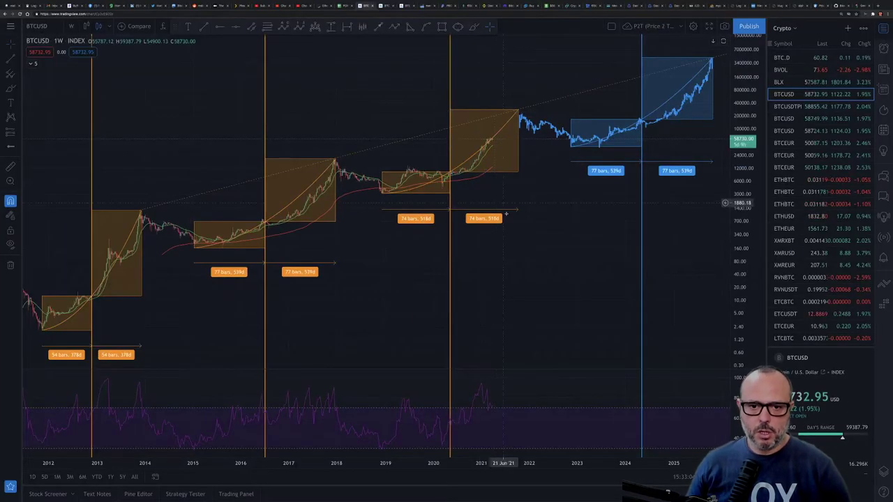
scroll(527, 268, down, 2)
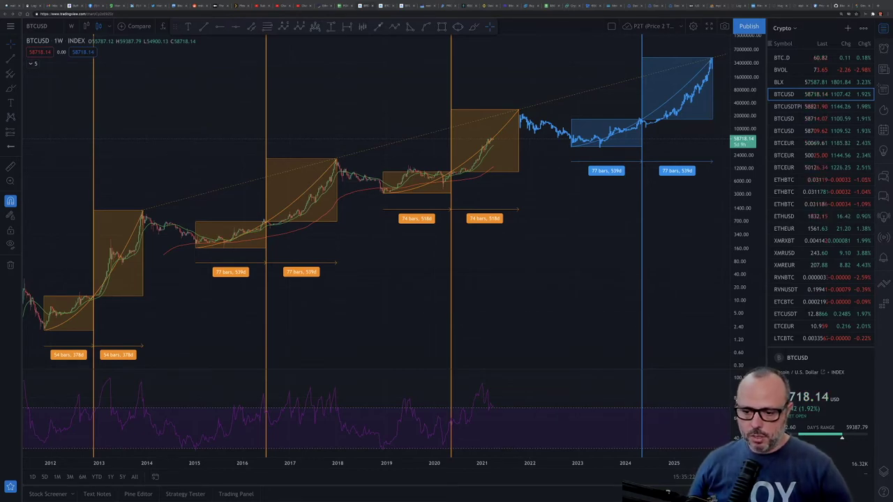
mouse_move(502, 501)
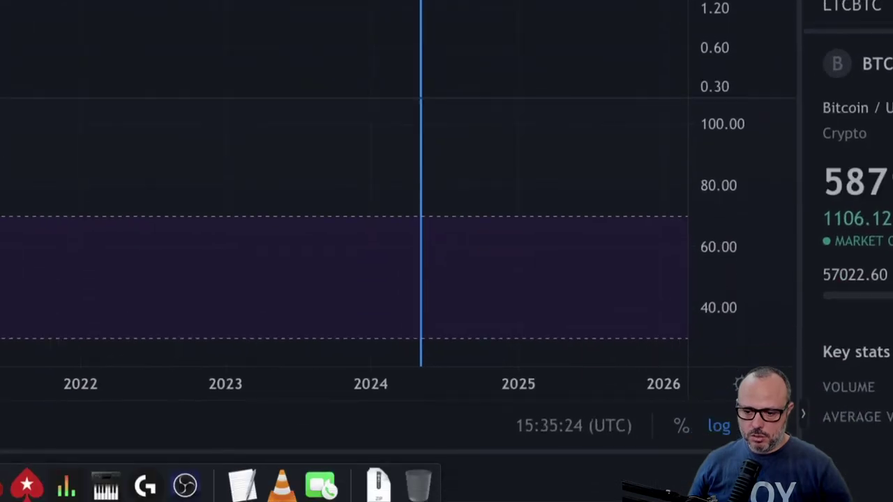
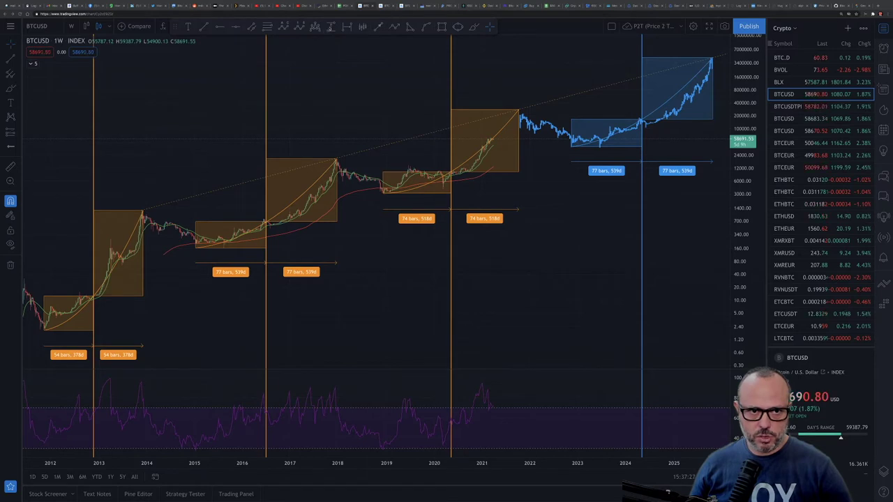
- Move the floating drawing toolbar below the chart's indicator pane and measure the price range from the April 2013 high at 266.00 to 63.62
mouse_move(163, 26)
mouse_down()
mouse_move(244, 345)
mouse_move(240, 478)
mouse_up()
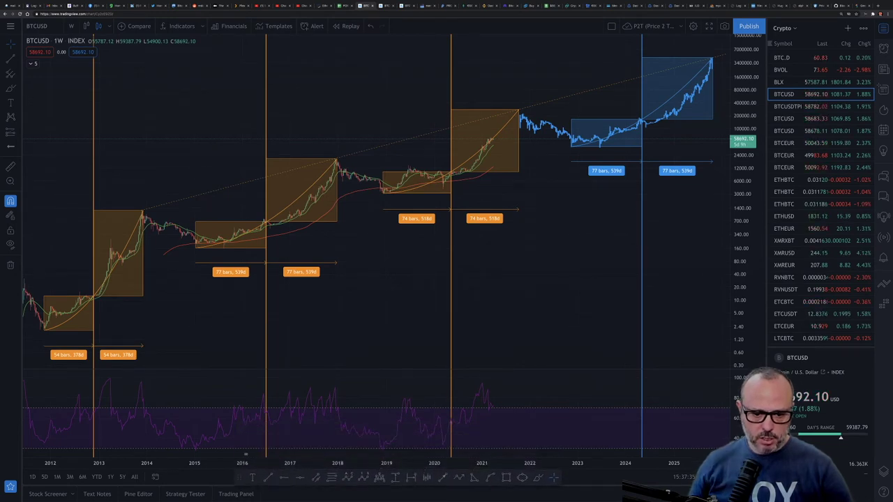
click(395, 479)
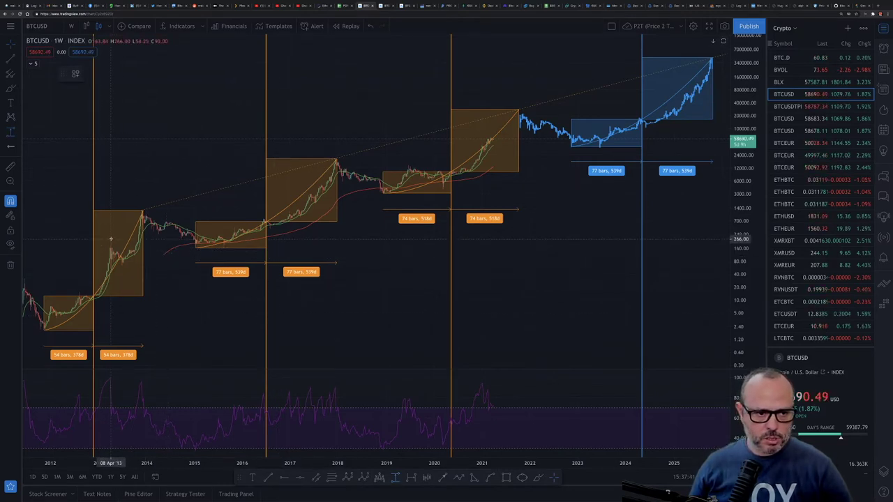
click(111, 240)
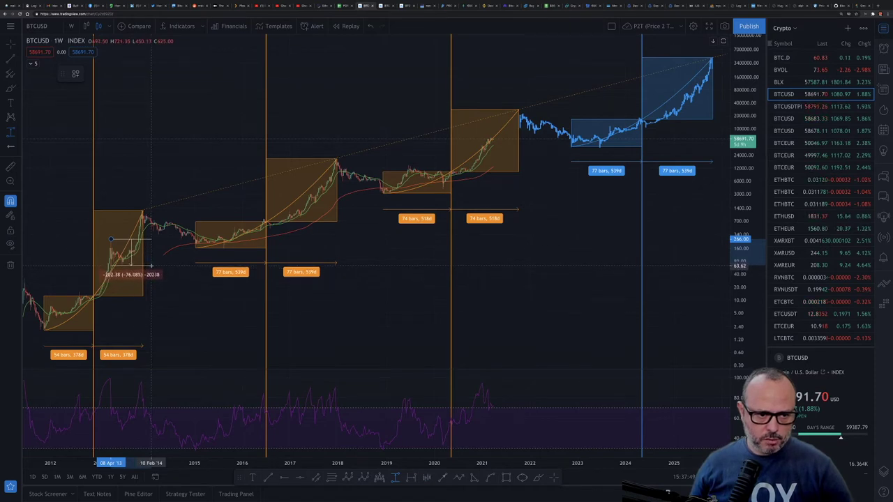
click(151, 266)
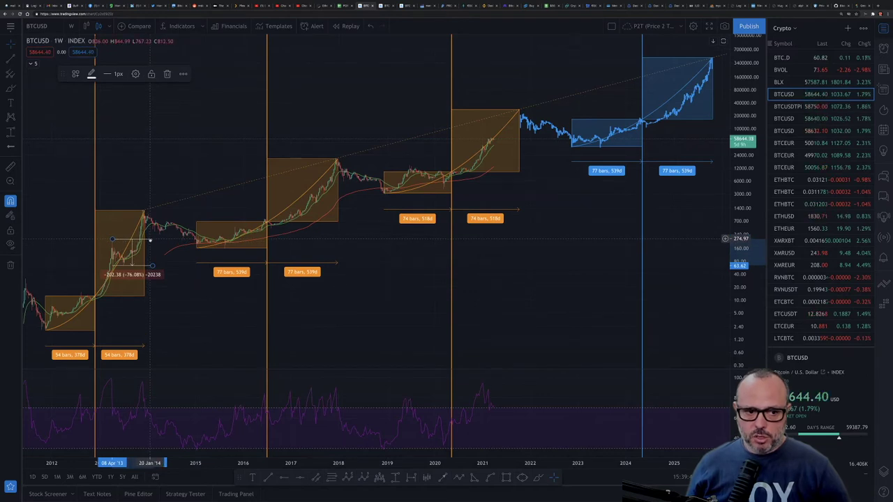
click(150, 241)
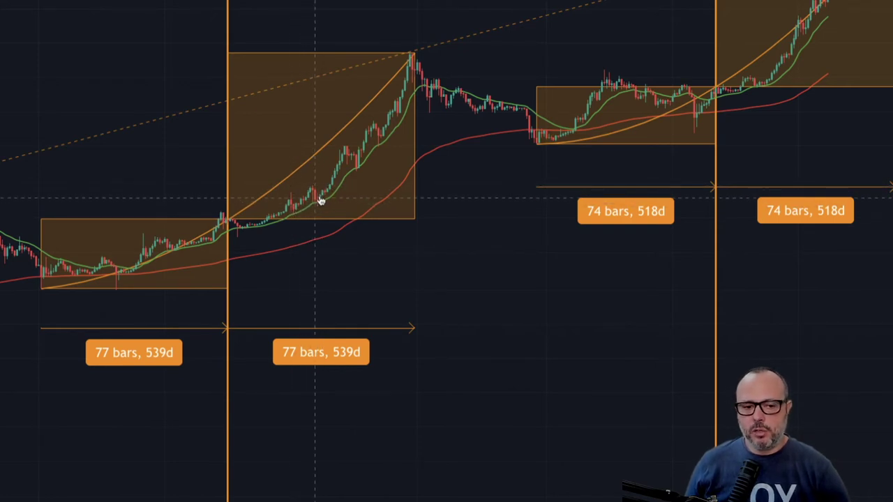
- Examine how price follows the growth curve and moving averages in the 2016–2017 and 2020–2021 cycle boxes
click(367, 152)
key(Escape)
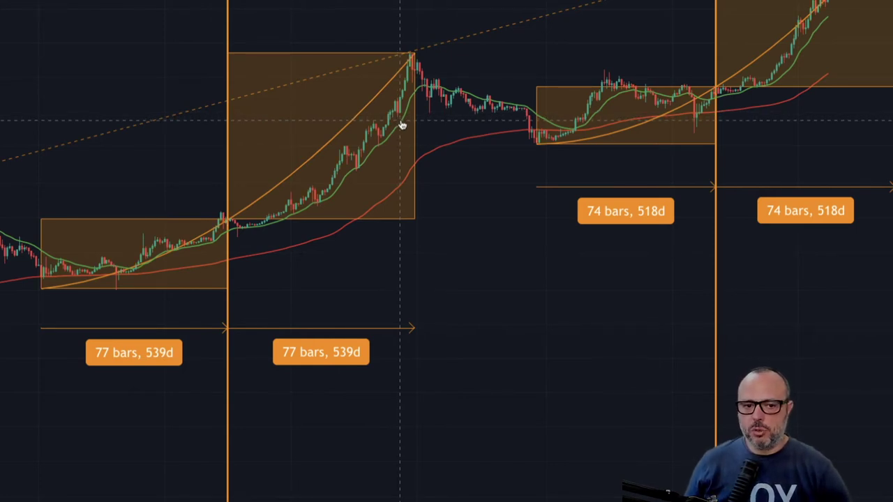
click(415, 55)
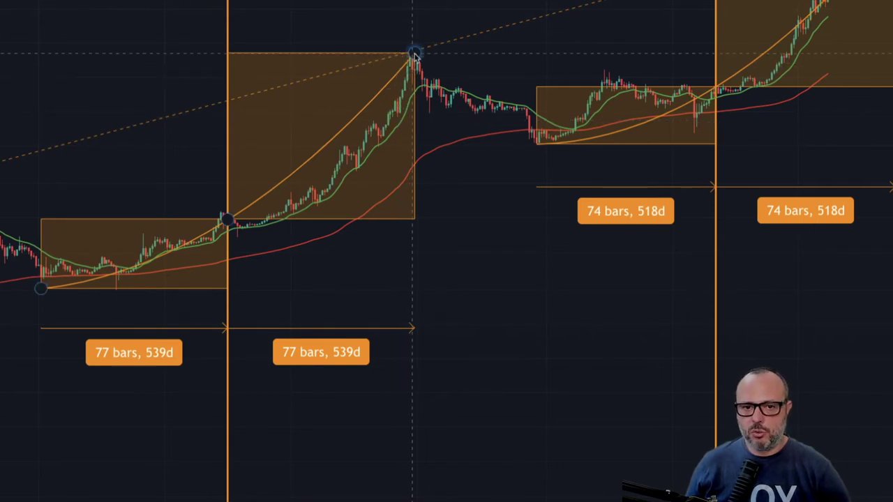
key(Escape)
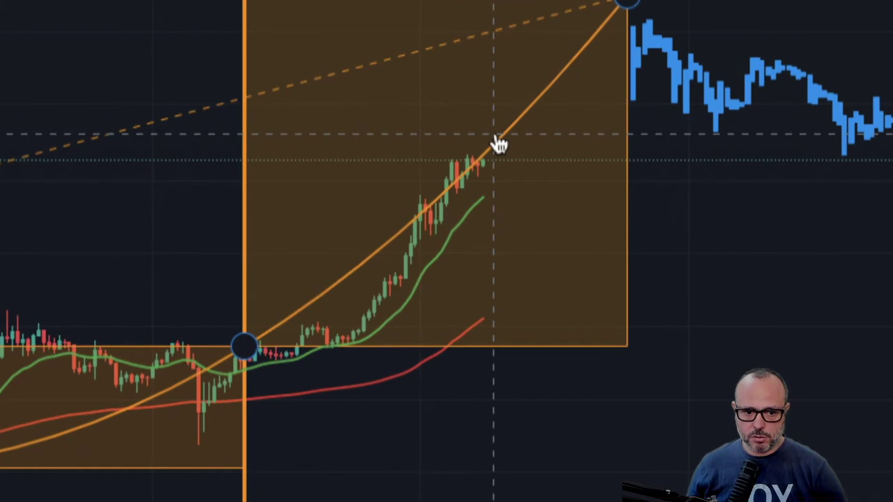
click(484, 170)
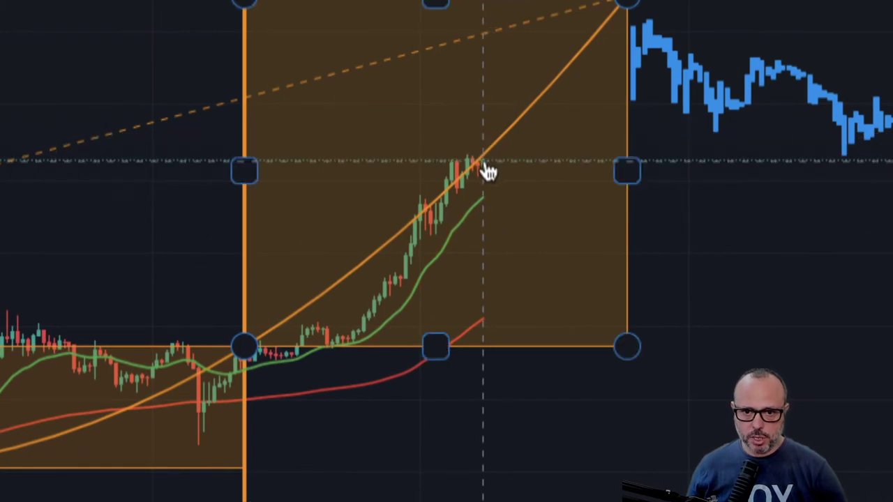
click(487, 172)
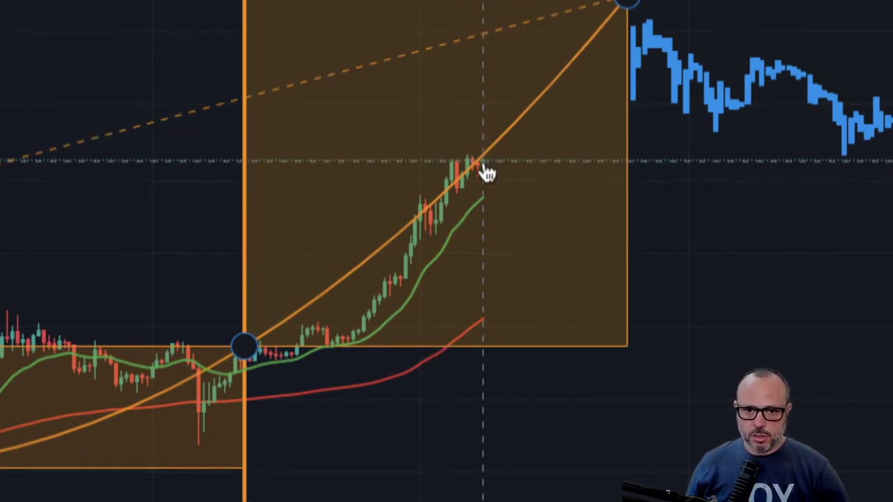
click(488, 173)
click(487, 171)
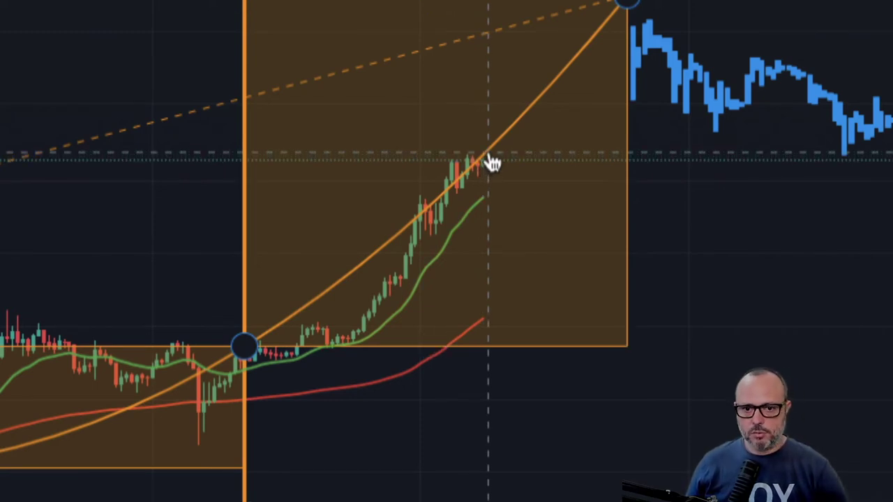
click(486, 192)
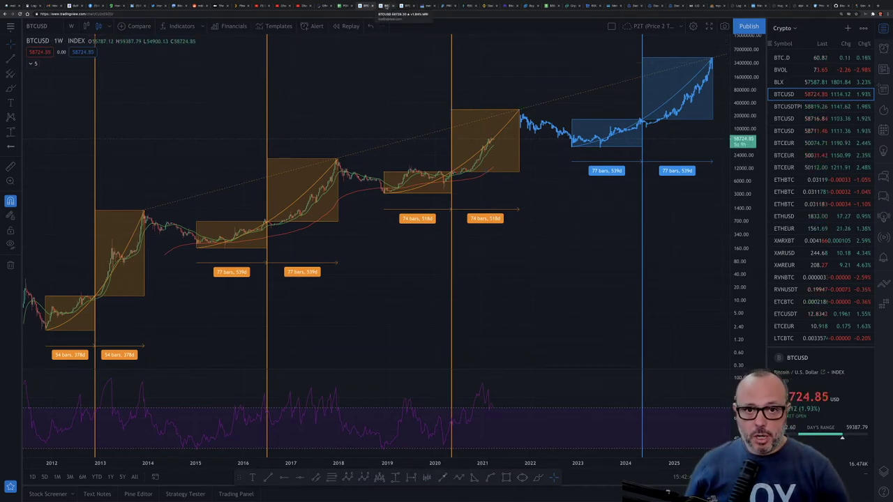
- Switch to the BTCUSD chart with the MRI layout and view its latest candles on the 1M timeframe
click(385, 6)
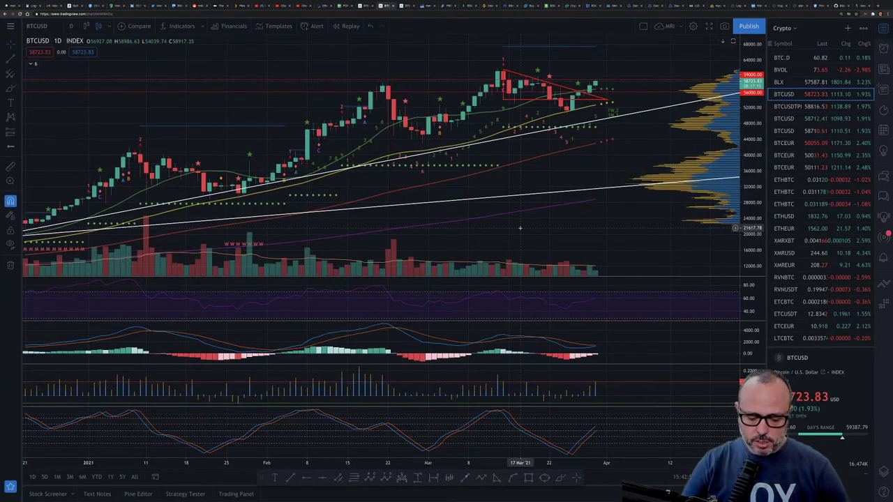
text(1M)
key(Return)
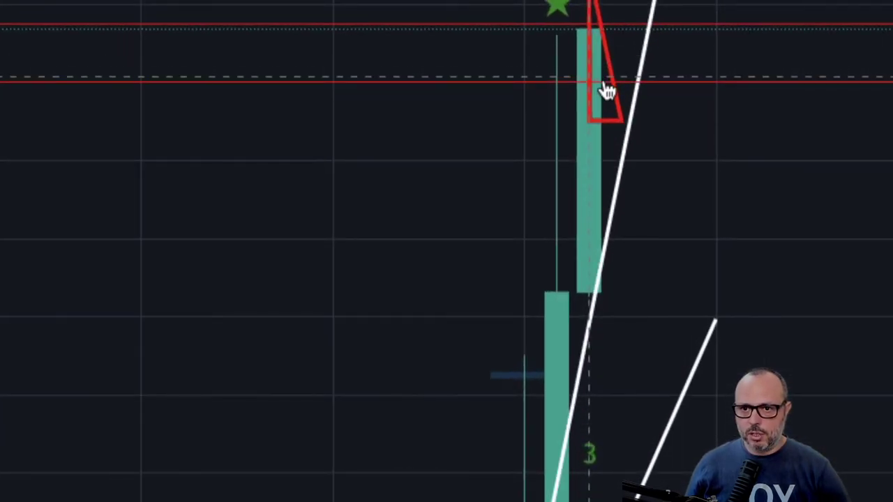
click(608, 91)
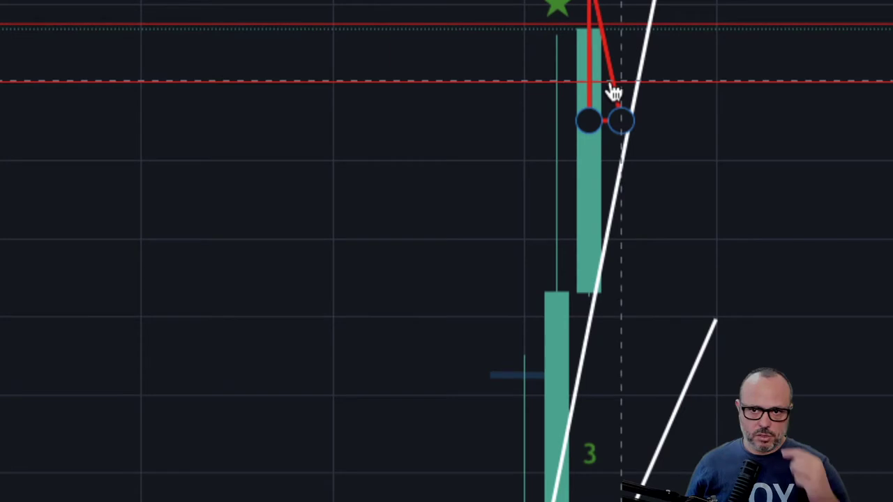
click(623, 49)
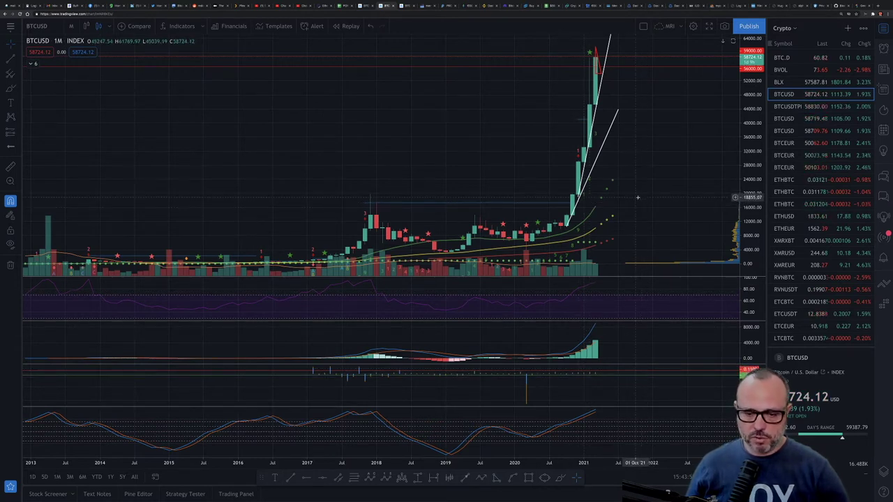
- View the BTCUSD chart on the 1W timeframe, with empty space after the latest candles
text(1w)
key(Return)
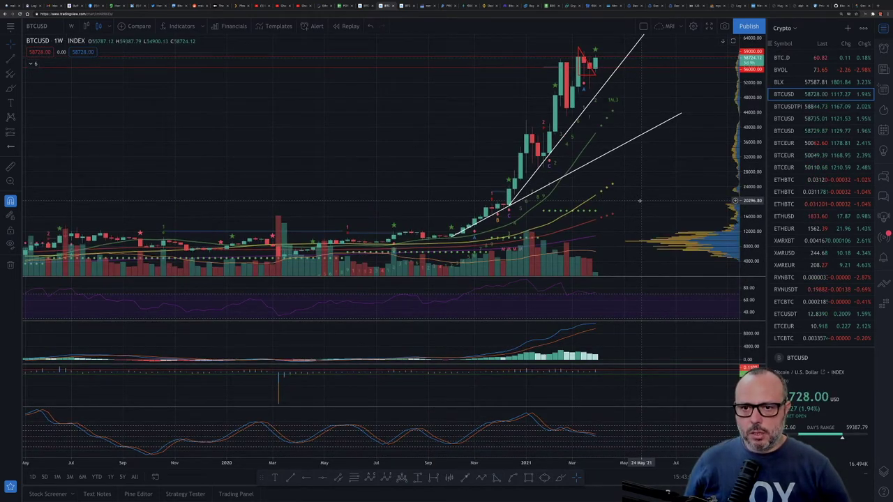
scroll(639, 201, right, 5)
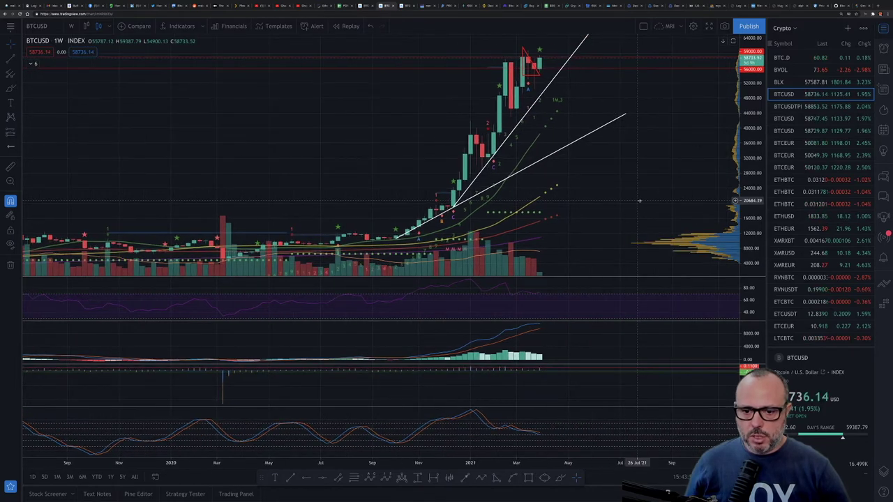
scroll(525, 290, right, 3)
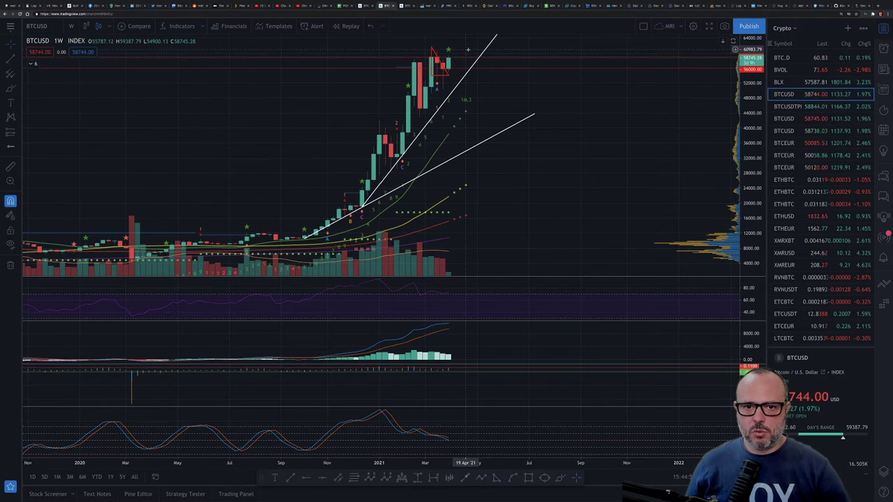
scroll(467, 50, left, 5)
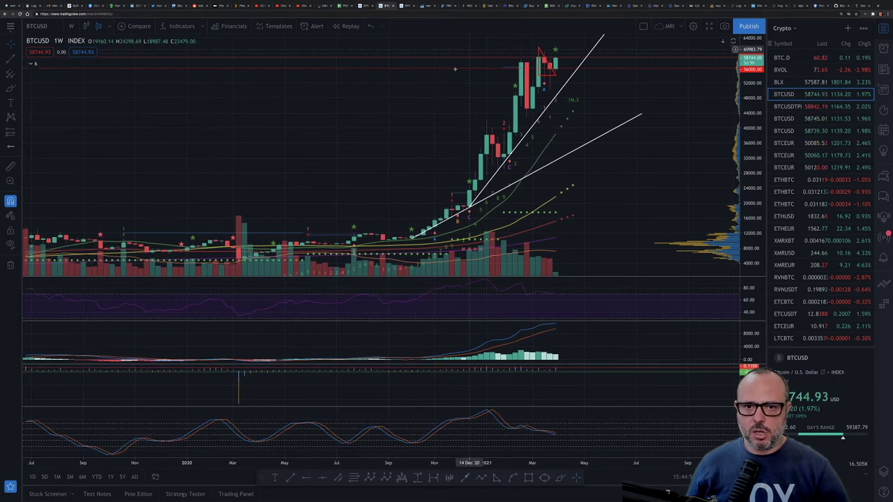
scroll(456, 70, right, 2)
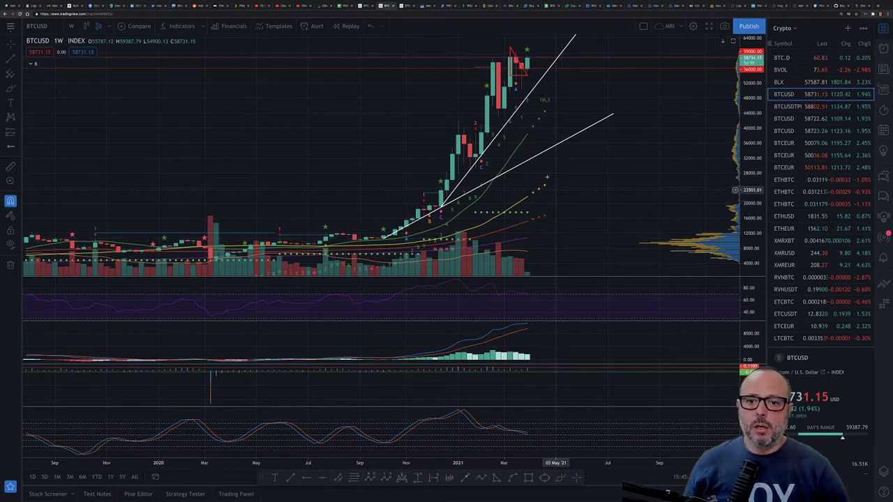
- Set the BTCUSD chart to the 1D timeframe and inspect the breakout candles at the red triangle's upper edge
text(1D)
key(Return)
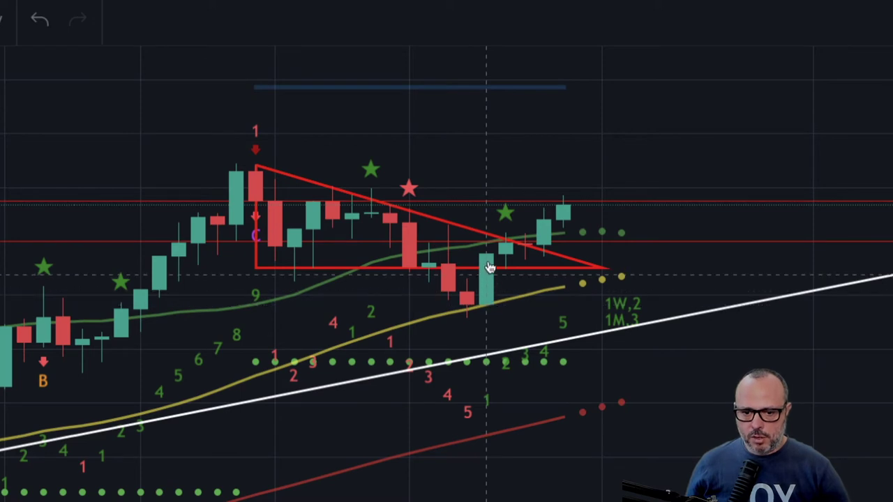
click(523, 250)
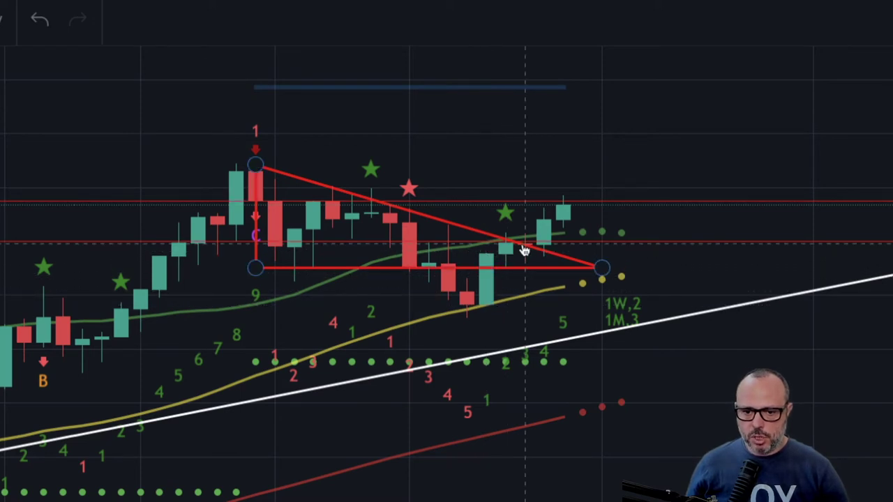
key(Escape)
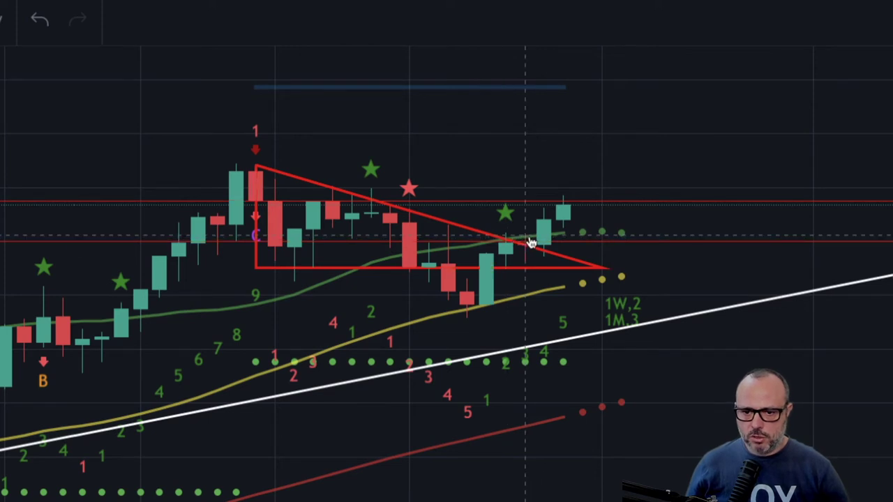
click(523, 244)
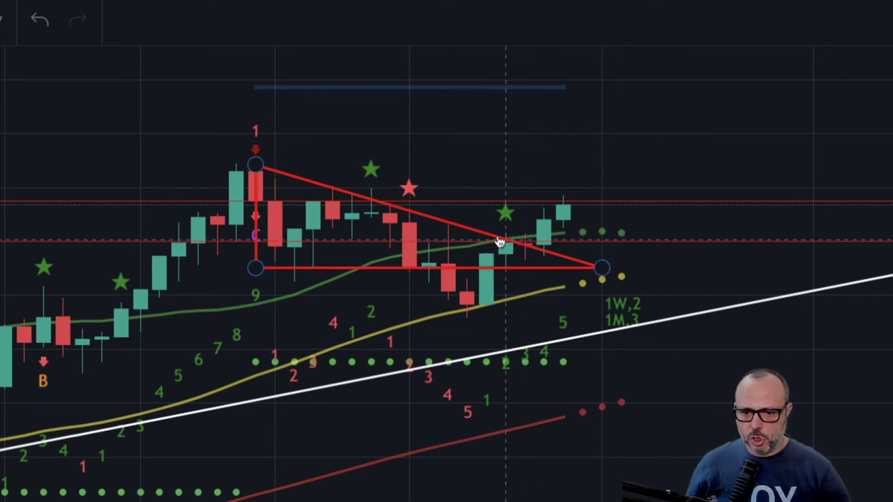
key(Escape)
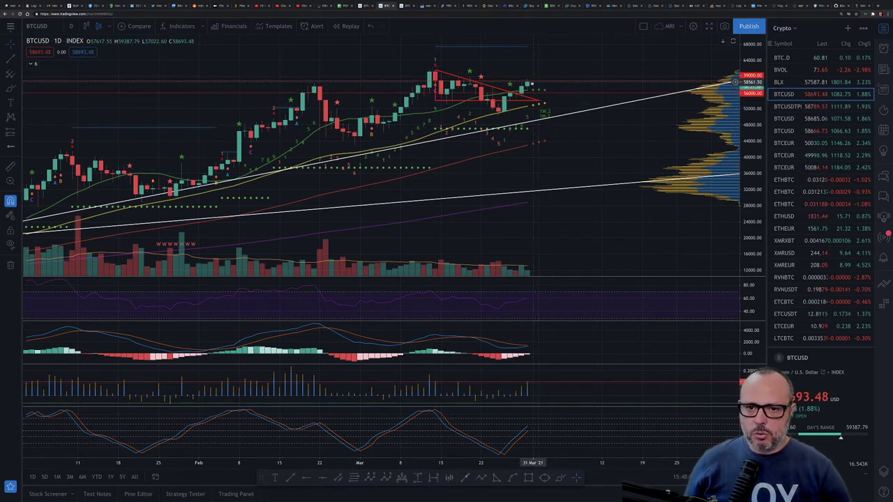
- View the BTCUSD chart on the 1W timeframe, followed by the 4h timeframe
text(1w)
key(Return)
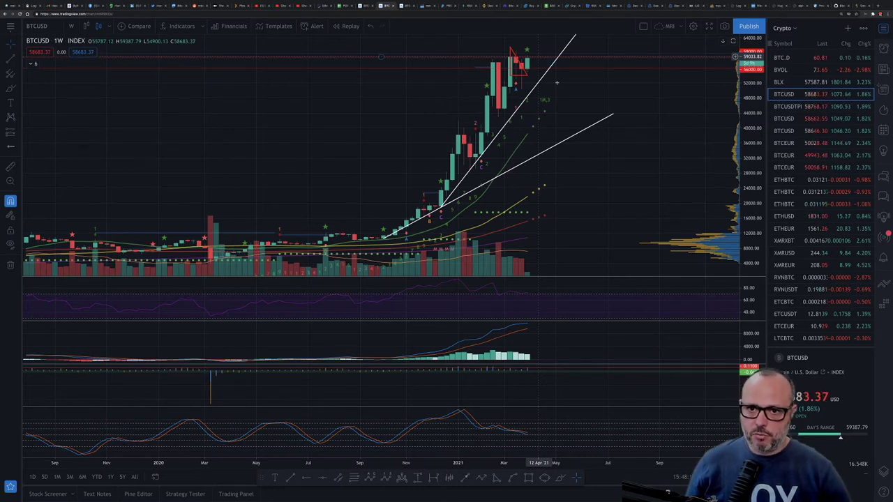
key(comma)
text(4h)
key(Return)
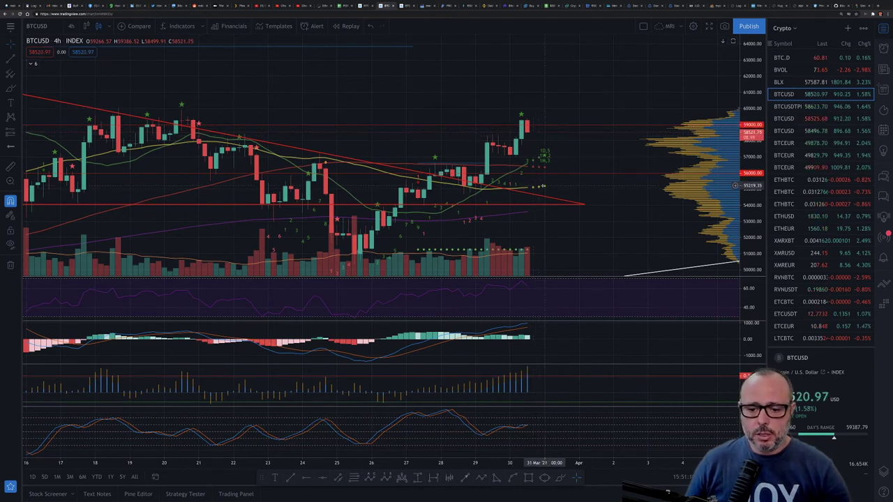
- Check the BTCUSD chart on the 1h timeframe and return it to the 4h timeframe
key(comma)
text(1h)
key(Return)
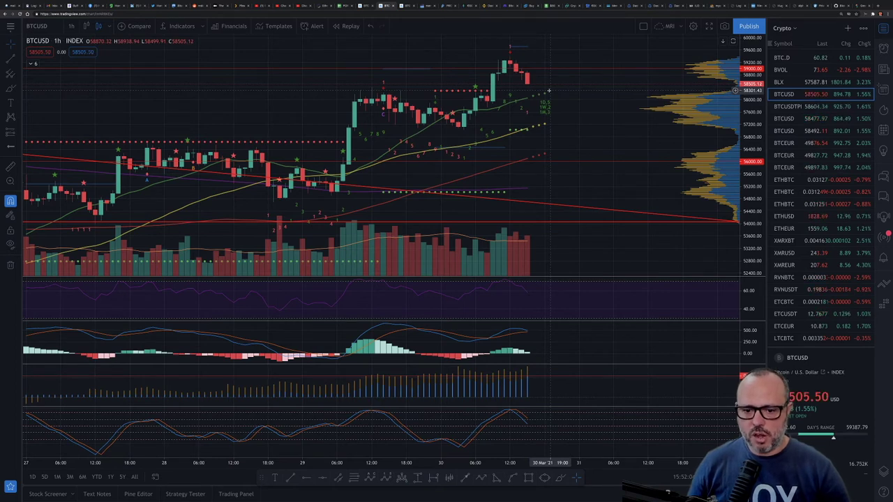
key(comma)
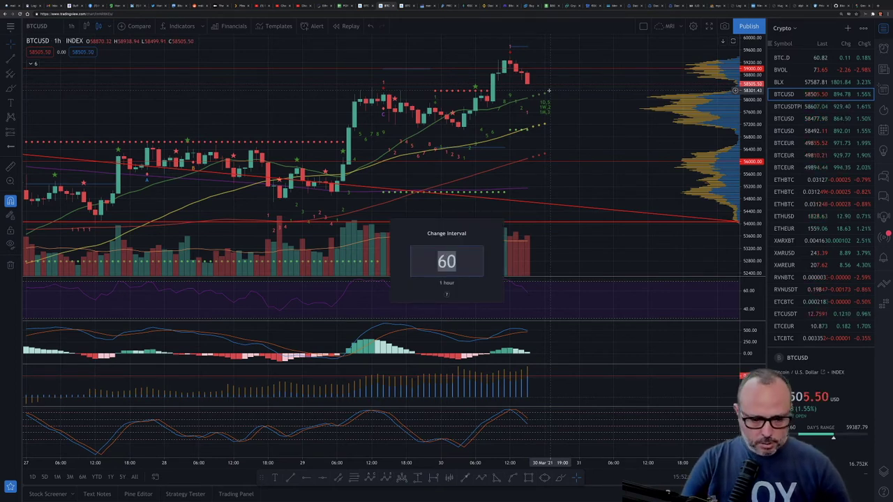
text(4H)
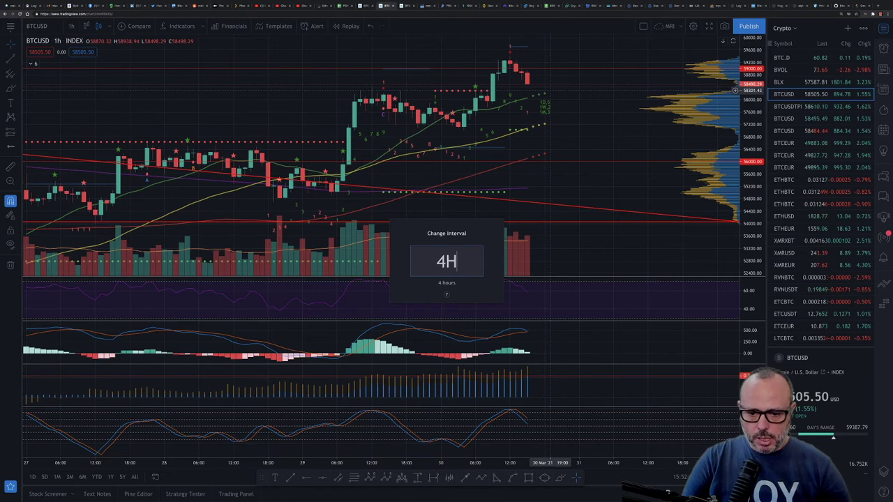
key(Return)
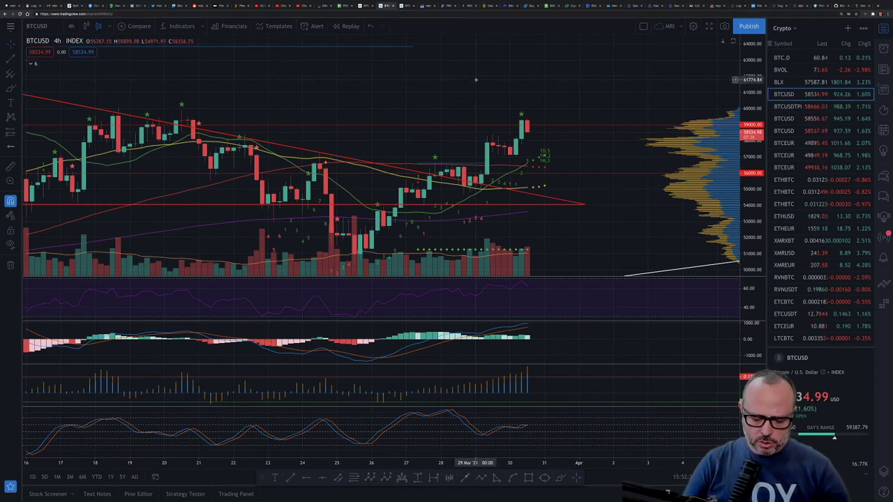
- On the 1D timeframe, draw a falling parallel channel from the 14 March high to about 55740 on 3 April, its lower line beneath the late-March low
key(comma)
text(1D)
key(Return)
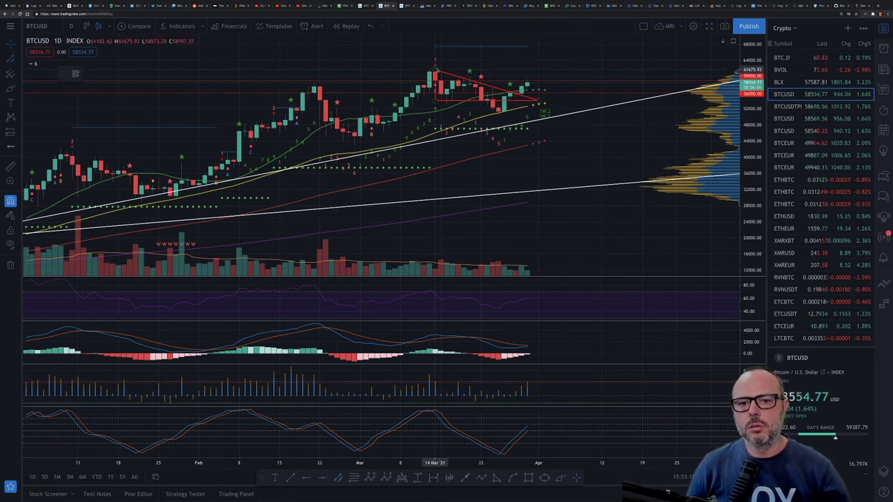
click(435, 70)
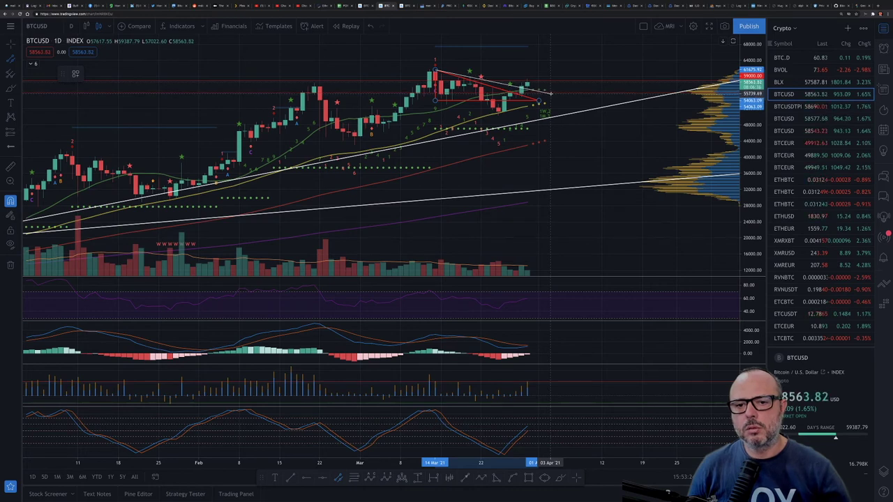
drag(551, 93, 539, 123)
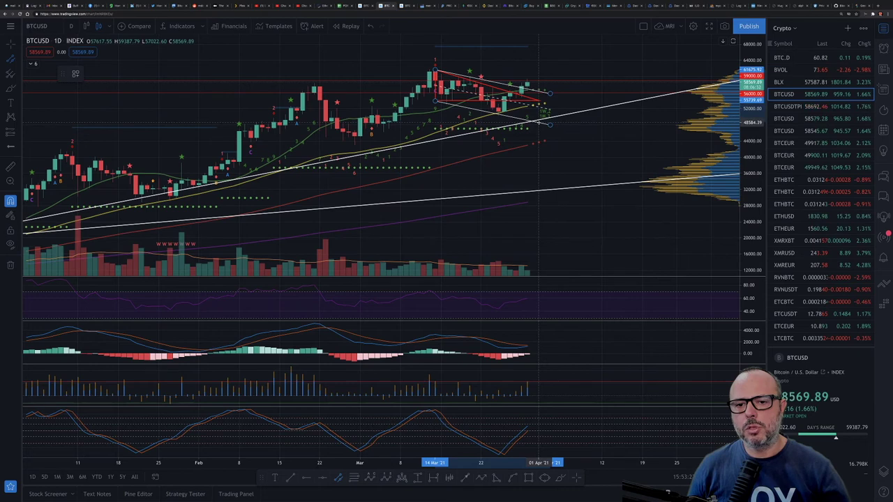
drag(539, 123, 539, 124)
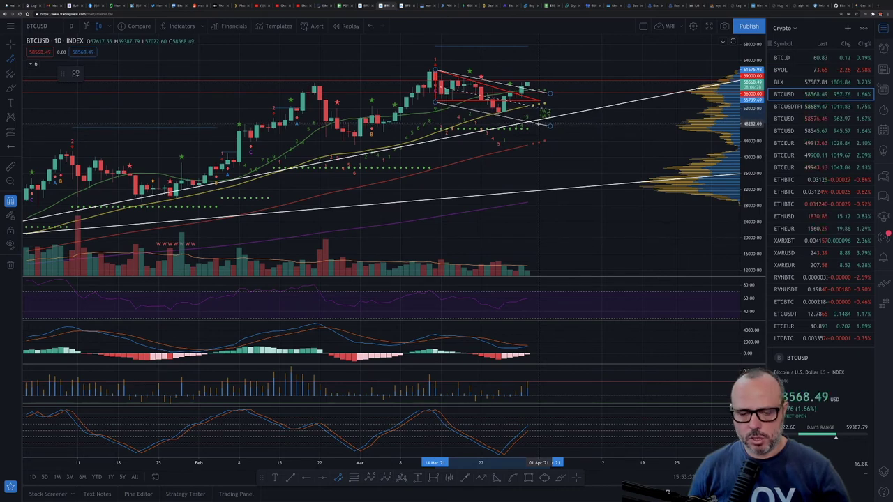
click(538, 124)
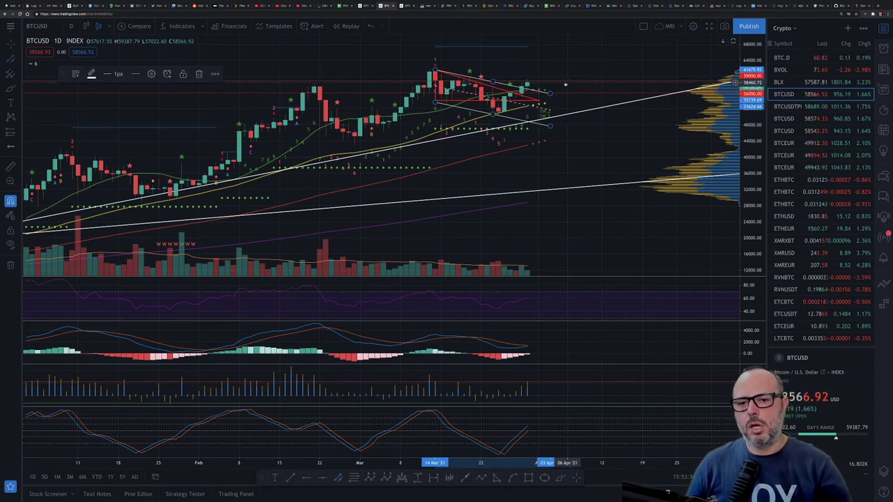
click(561, 65)
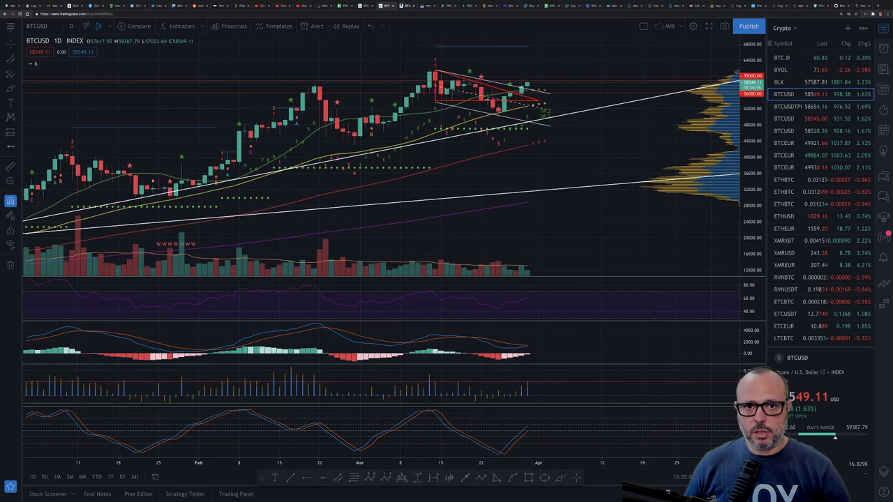
- On the BTCUSD 4h chart with the Pro-Indicators layout, draw a falling parallel channel from the 3RB peak to about 2 April, its lower line at 4RB
click(405, 6)
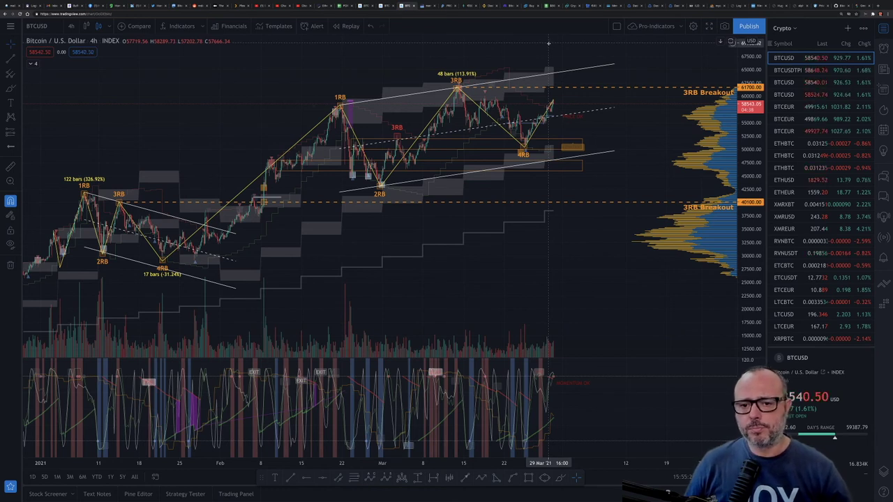
click(416, 94)
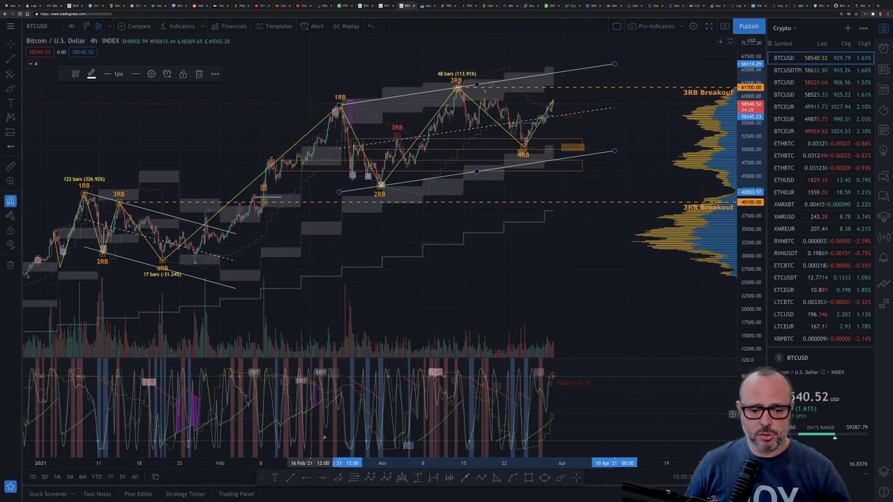
click(338, 478)
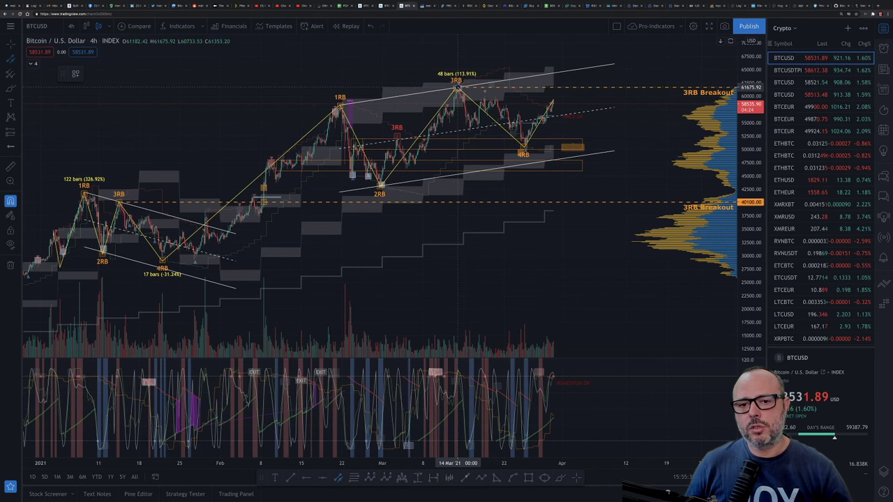
click(457, 87)
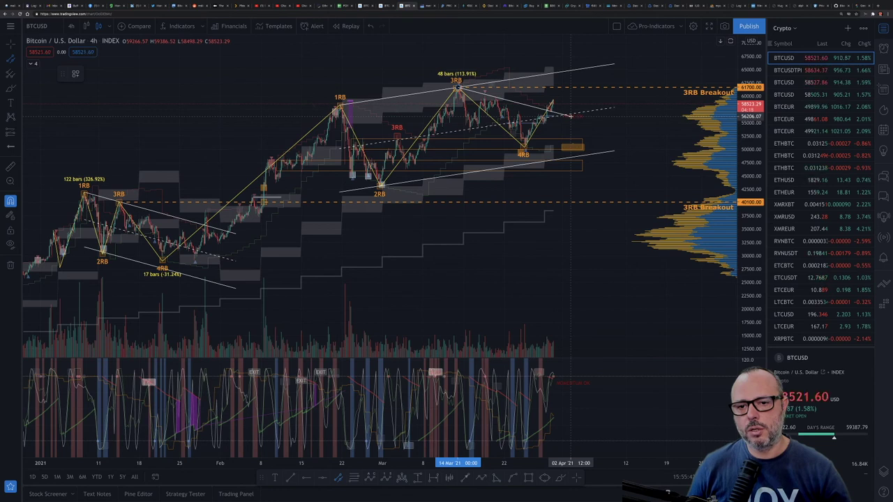
drag(571, 115, 561, 154)
click(606, 132)
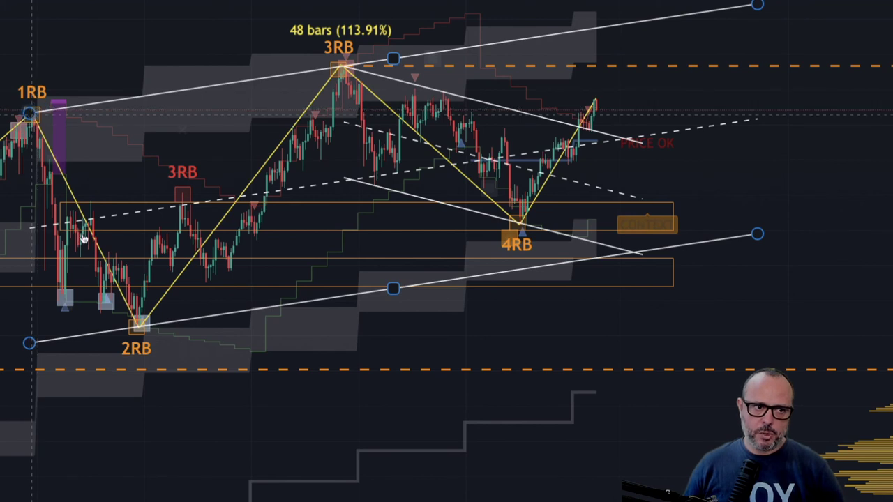
- Examine the falling channel from the 3RB peak within the larger rising channel that starts at 1RB
click(343, 67)
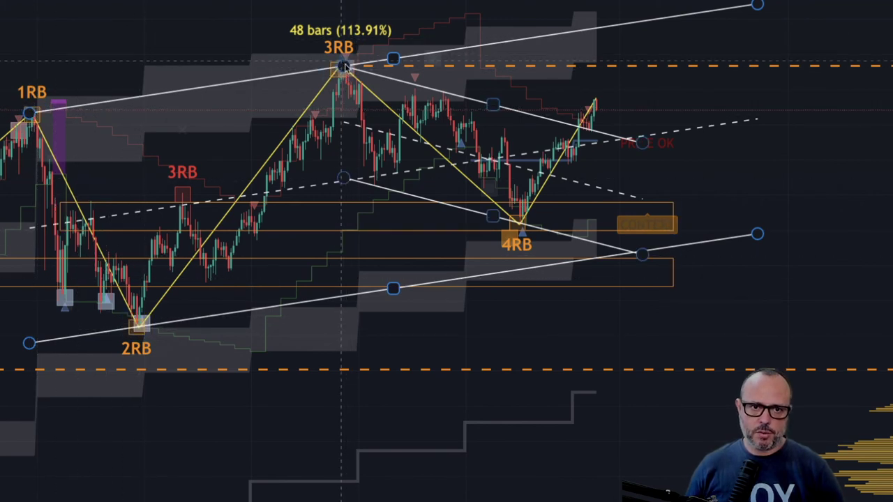
click(301, 77)
click(427, 88)
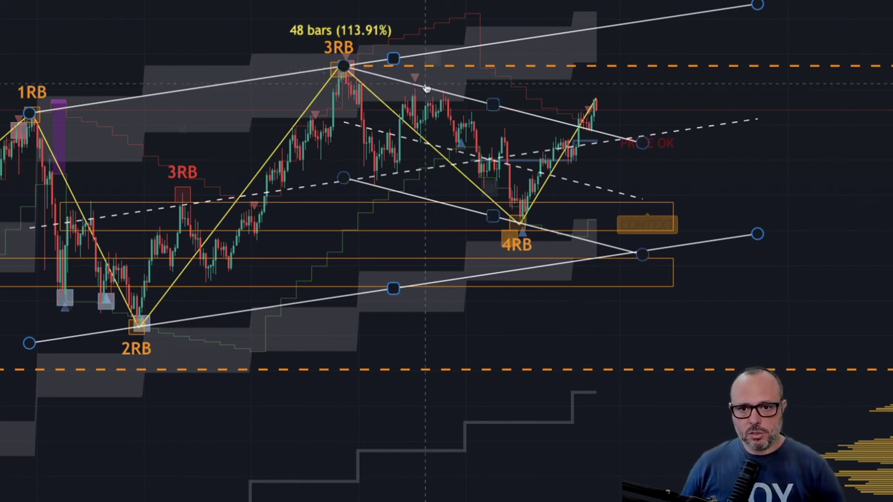